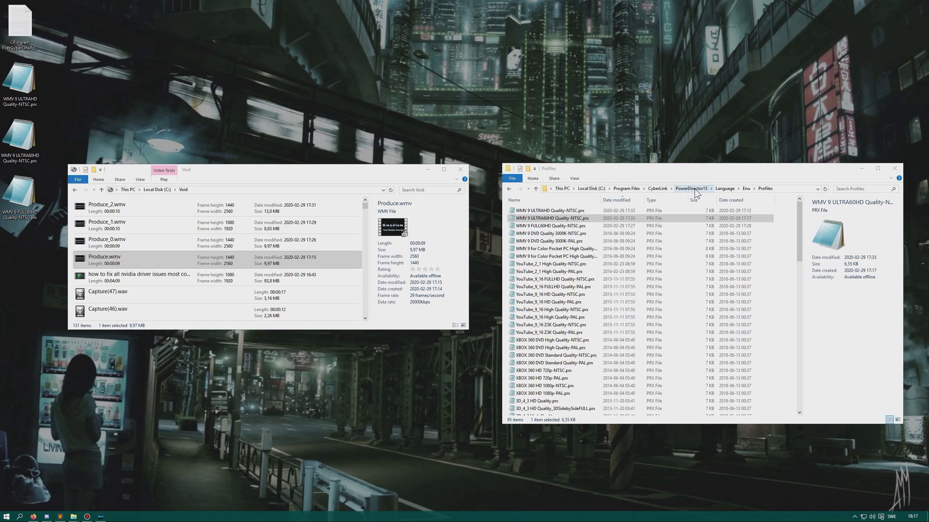
Step: Go up from Profiles to PowerDirector13's Language folder using the address-bar breadcrumb
left_click(728, 188)
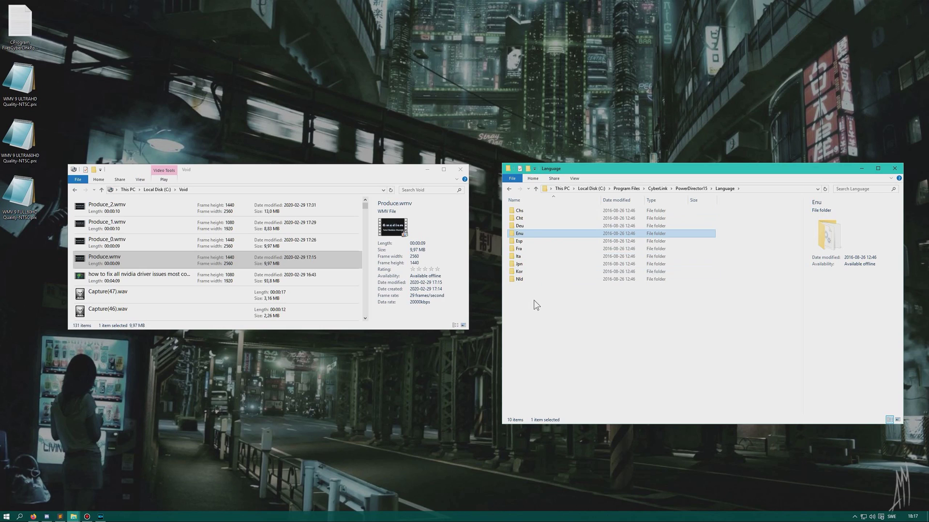
Step: Open the Enu folder and then its Profiles folder of PRX export profiles
double_click(539, 236)
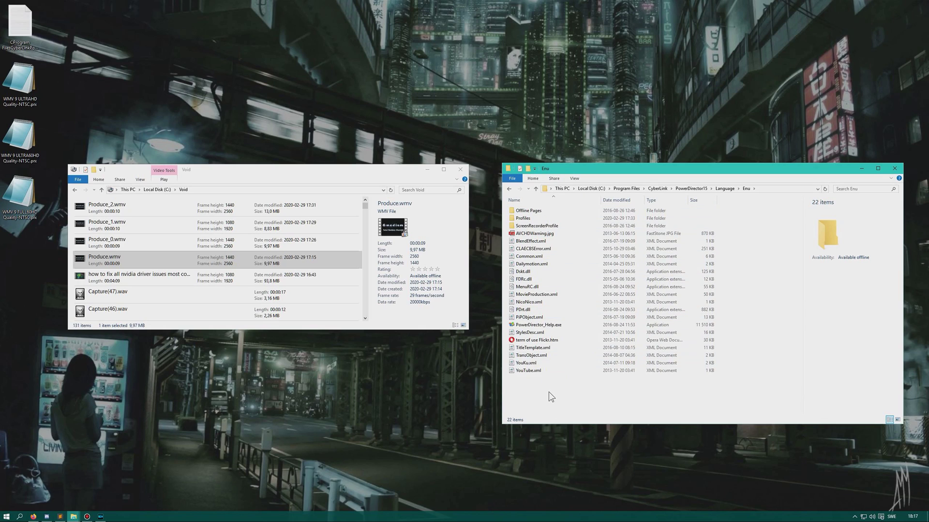
double_click(538, 219)
mouse_move(802, 213)
left_mouse_down()
mouse_move(802, 368)
mouse_move(799, 218)
left_mouse_up()
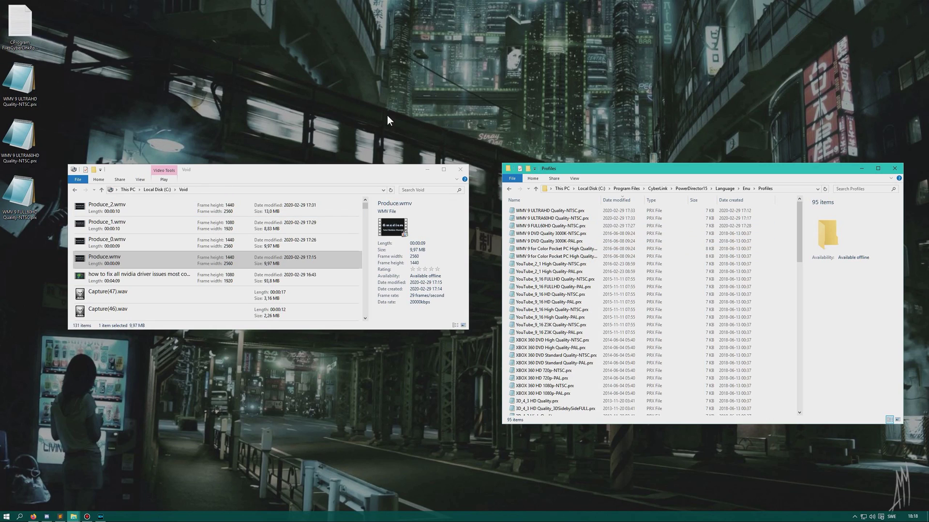
Step: Select the WMV 9 ULTRAHD, ULTRA60HD and third profile files on the desktop
left_click_drag(52, 90, 47, 118)
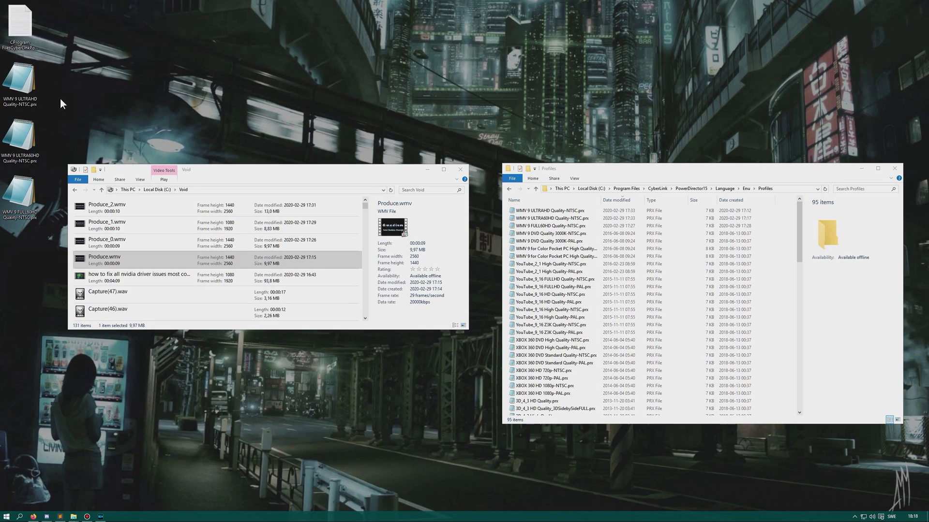
mouse_move(31, 86)
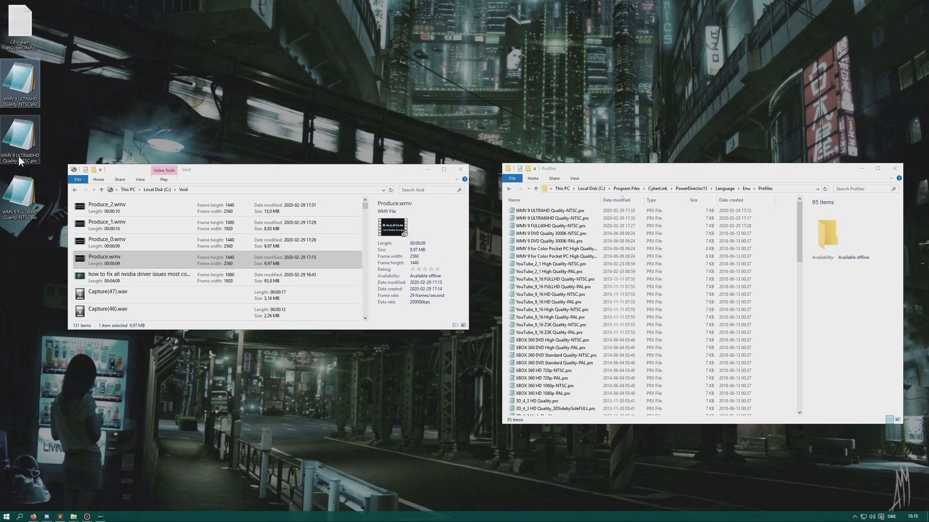
left_click(21, 198)
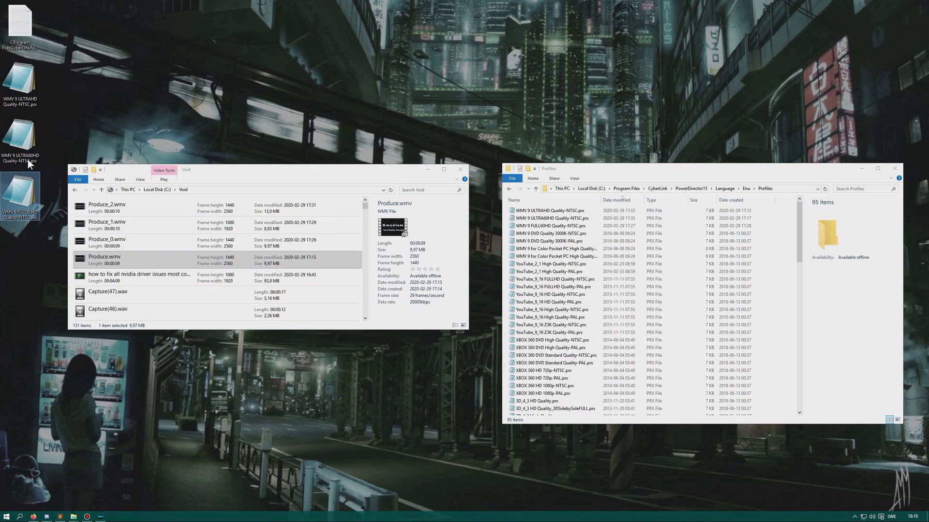
Step: Open WMV 9 FULL60HD Quality-NTSC.prx in Notepad and inspect its 15000000 bitrate values
double_click(28, 191)
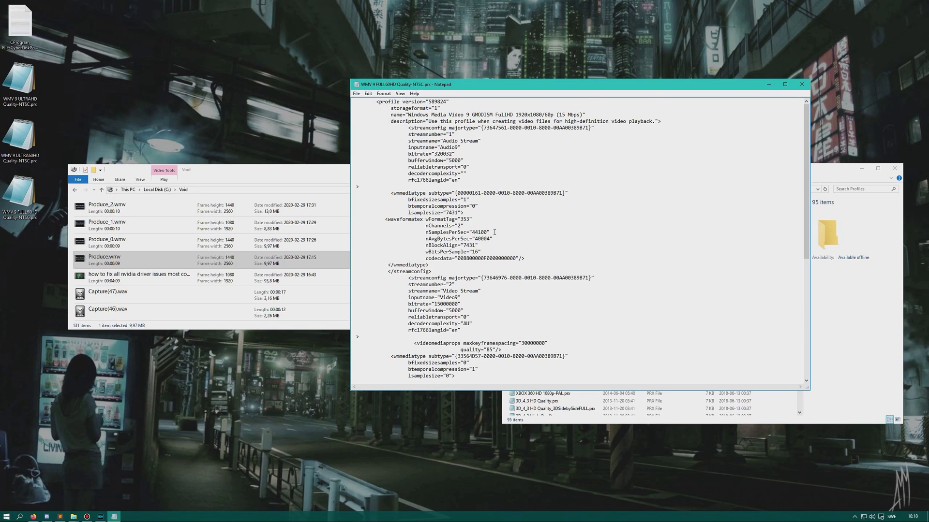
scroll(494, 232, "down", 2)
scroll(472, 172, "up", 2)
scroll(420, 203, "down", 3)
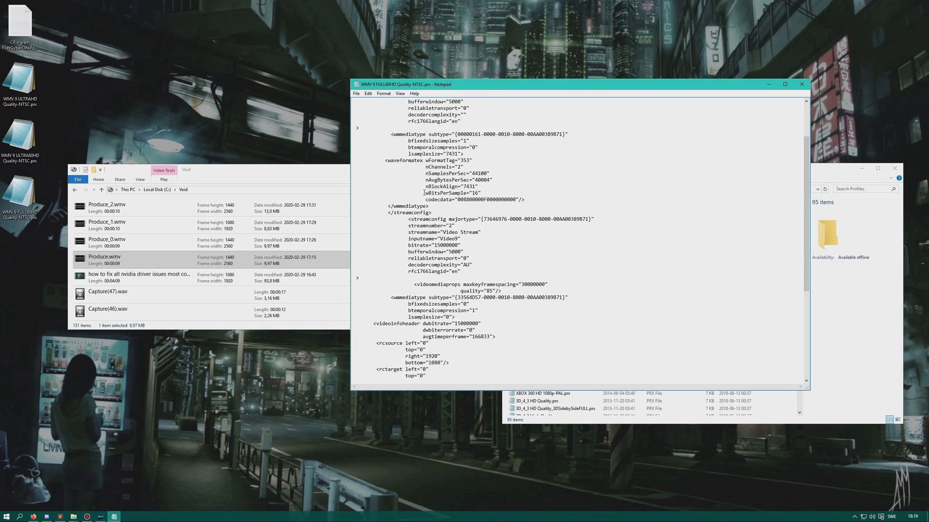
scroll(445, 198, "down", 1)
scroll(457, 212, "up", 1)
scroll(495, 238, "down", 1)
scroll(469, 213, "down", 2)
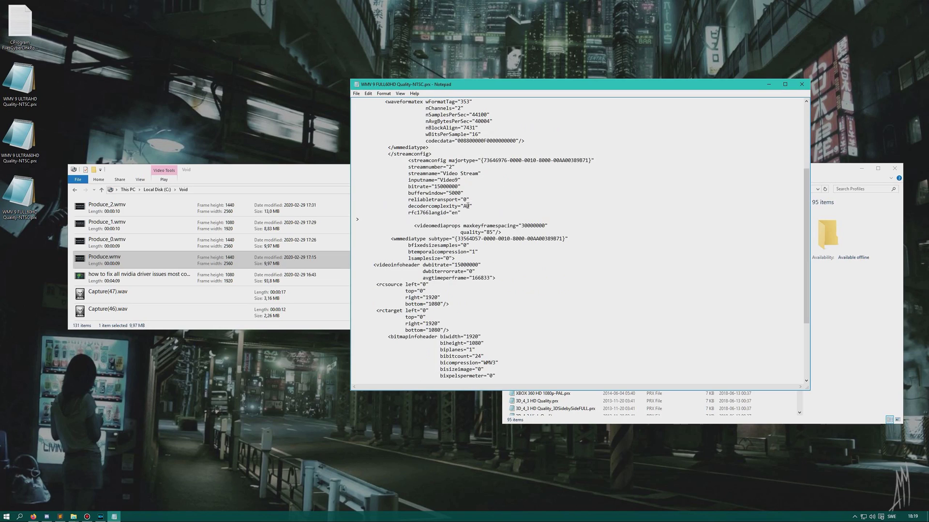
left_click_drag(440, 186, 437, 187)
left_click(443, 187)
left_click_drag(457, 265, 462, 265)
left_click(477, 265)
Step: Review the 1920x1080 frame size and the avgtimeperframe value of 166833
scroll(467, 274, "down", 1)
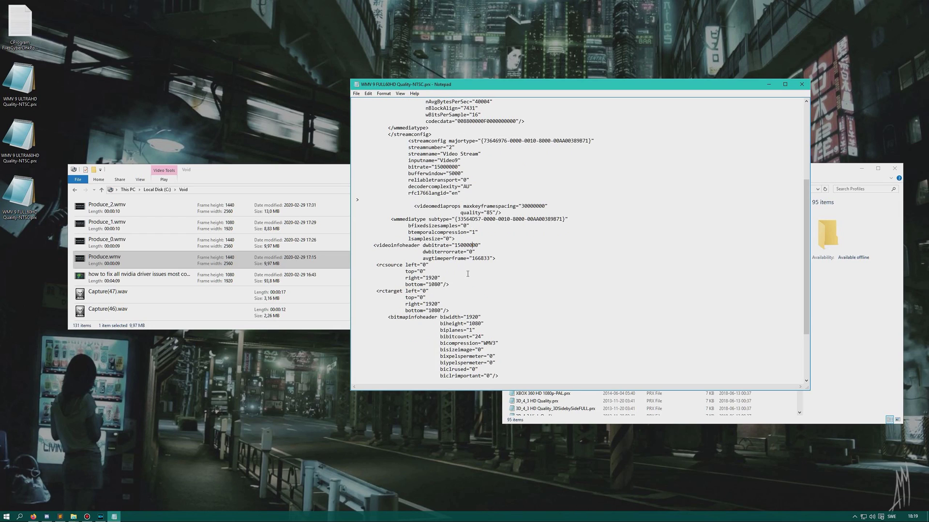
scroll(468, 274, "down", 4)
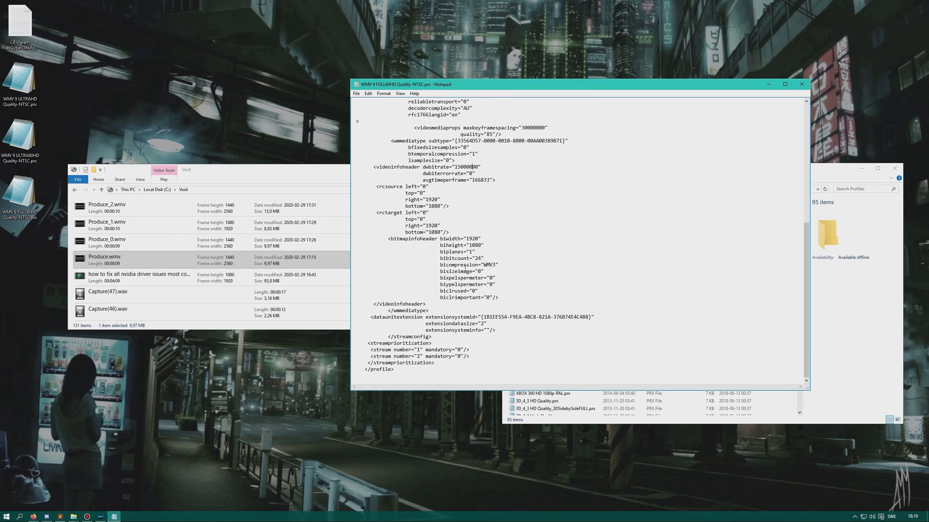
left_click_drag(430, 198, 452, 206)
left_click_drag(440, 239, 484, 239)
left_click(473, 239)
left_click_drag(422, 180, 491, 180)
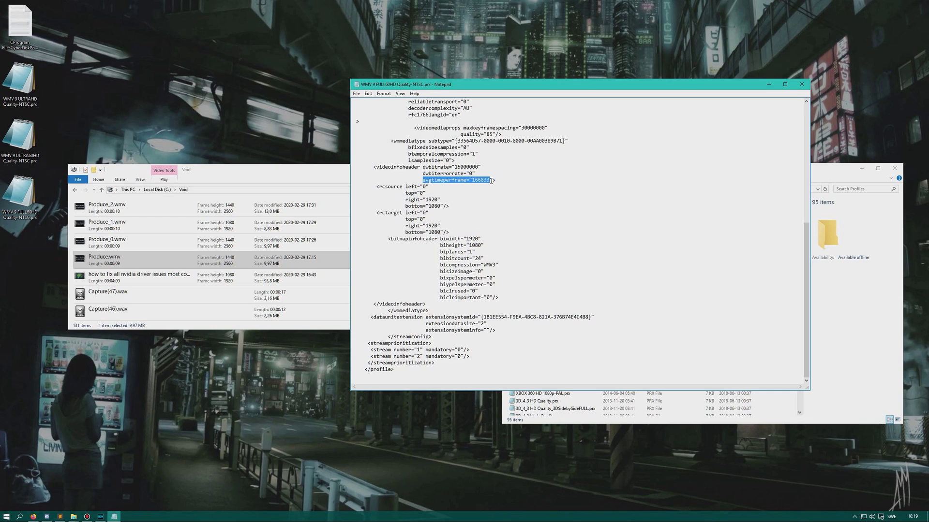
left_click(510, 183)
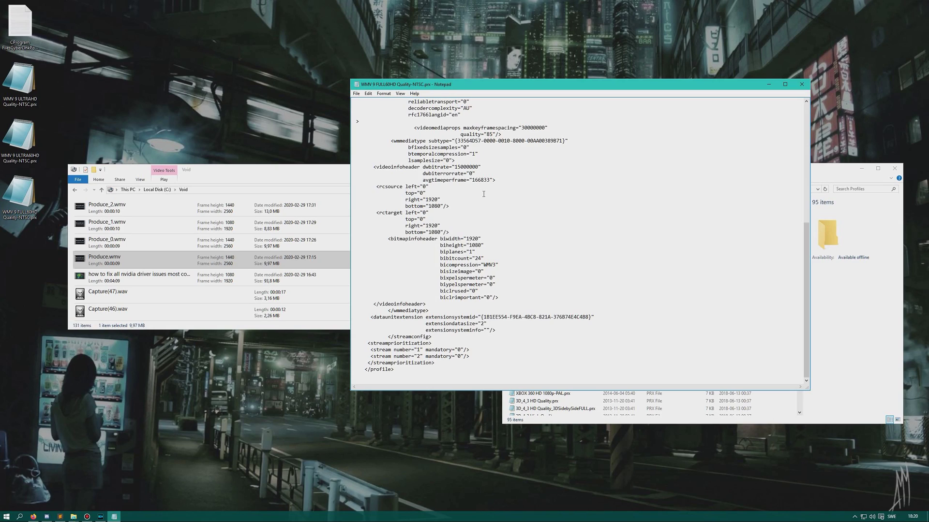
double_click(474, 182)
left_click(483, 181)
double_click(479, 179)
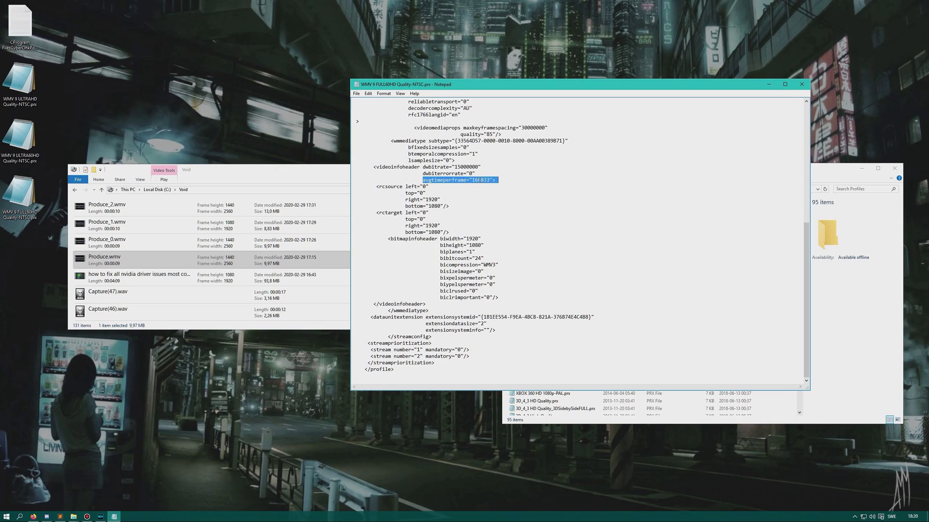
left_click(502, 179)
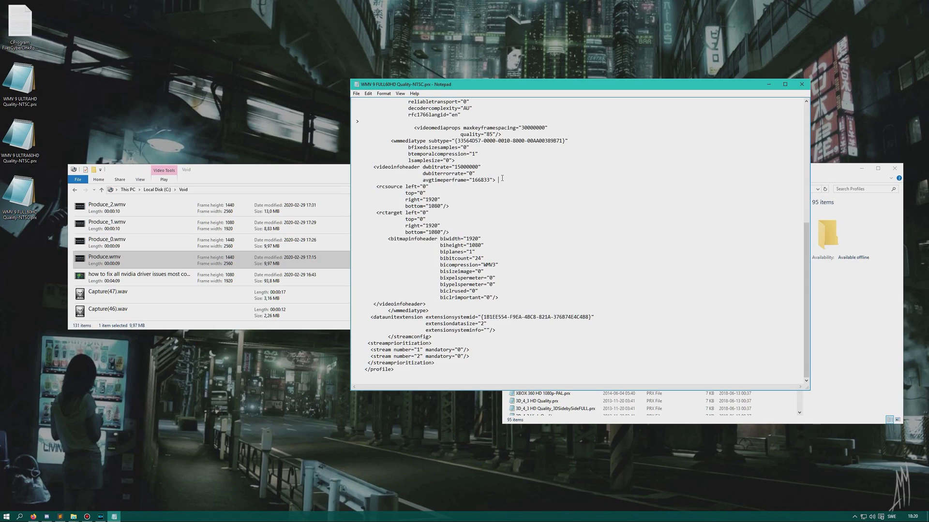
left_click_drag(473, 180, 489, 184)
double_click(478, 180)
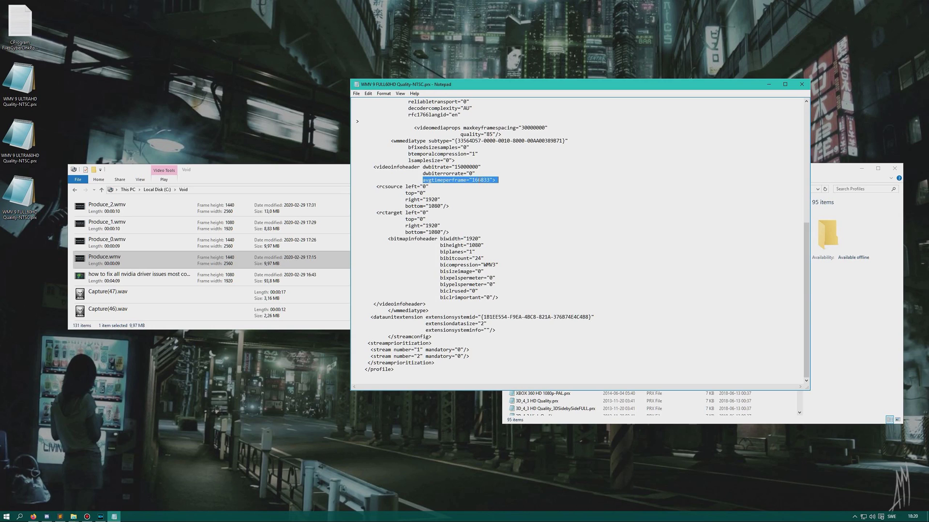
left_click(515, 172)
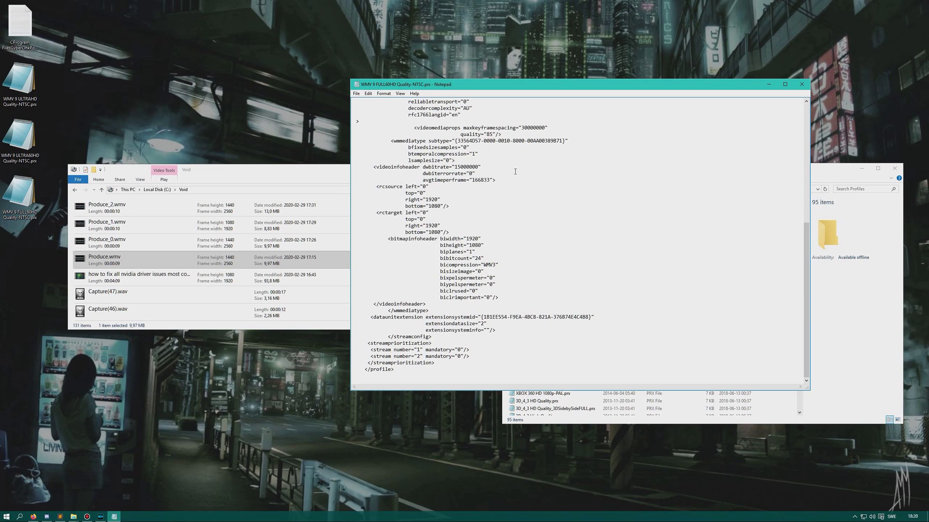
scroll(515, 172, "up", 11)
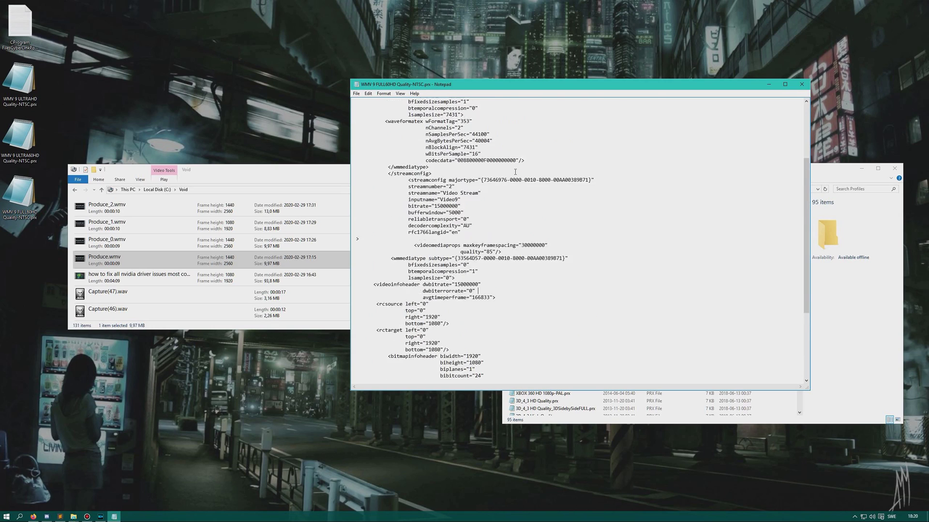
Step: Close the Notepad profile, clear the desktop file selection, and switch to PowerDirector's Produce page
left_click(802, 85)
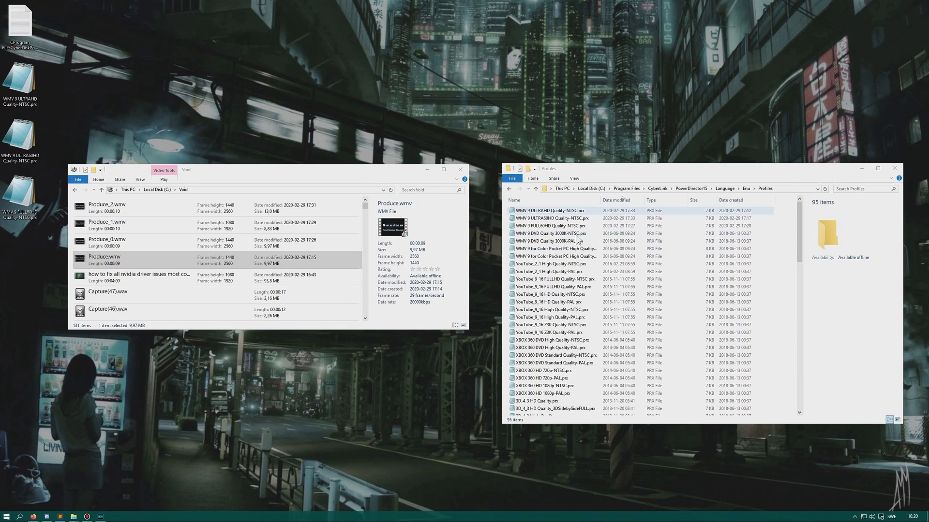
left_click_drag(103, 86, 4, 212)
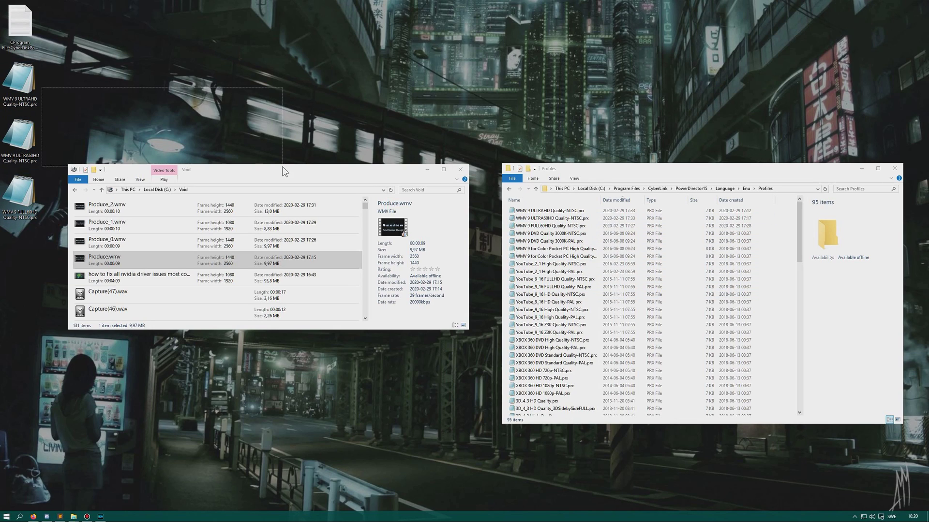
left_click_drag(20, 142, 100, 107)
left_click(101, 107)
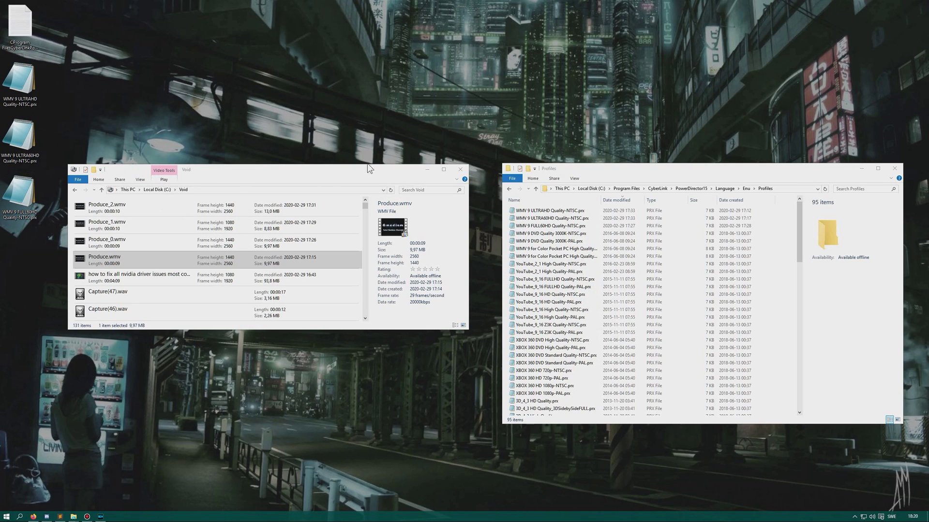
left_click(101, 517)
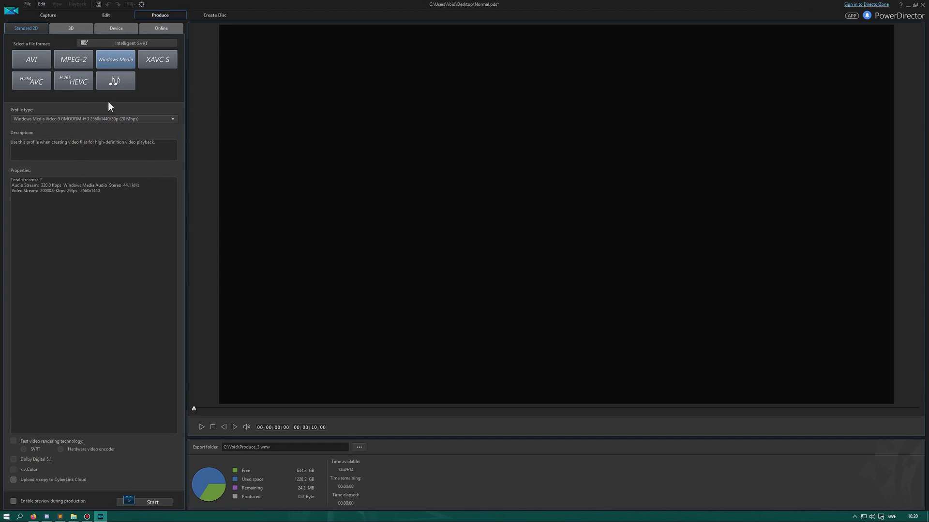
Step: Verify the 2560x1440 60p and 30p WMV 9 entries in the Windows Media profile list, then minimize PowerDirector
left_click(128, 120)
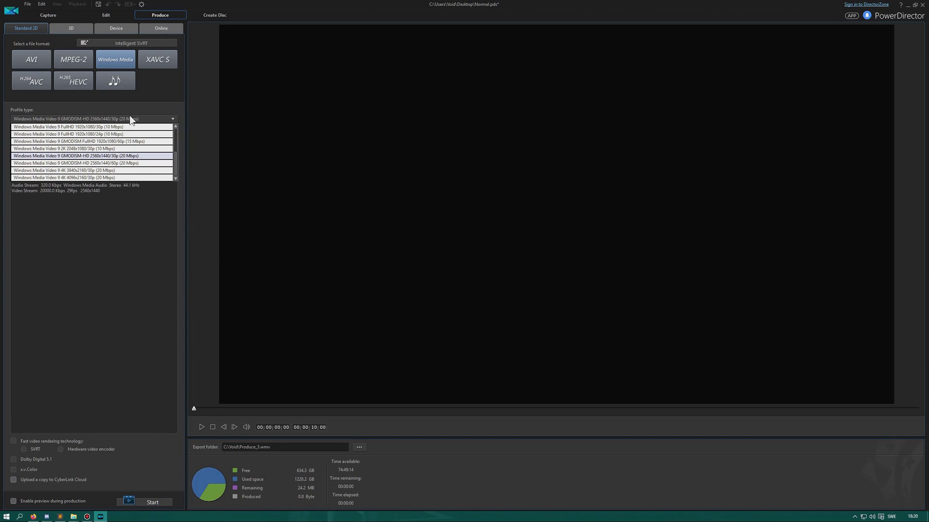
left_click(113, 164)
left_click(111, 121)
left_click(112, 155)
left_click(116, 120)
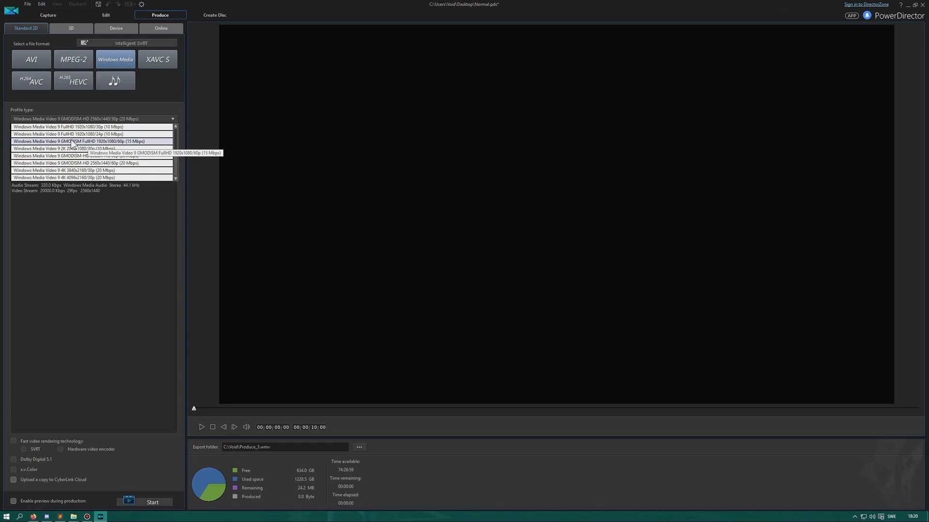
scroll(104, 145, "down", 1)
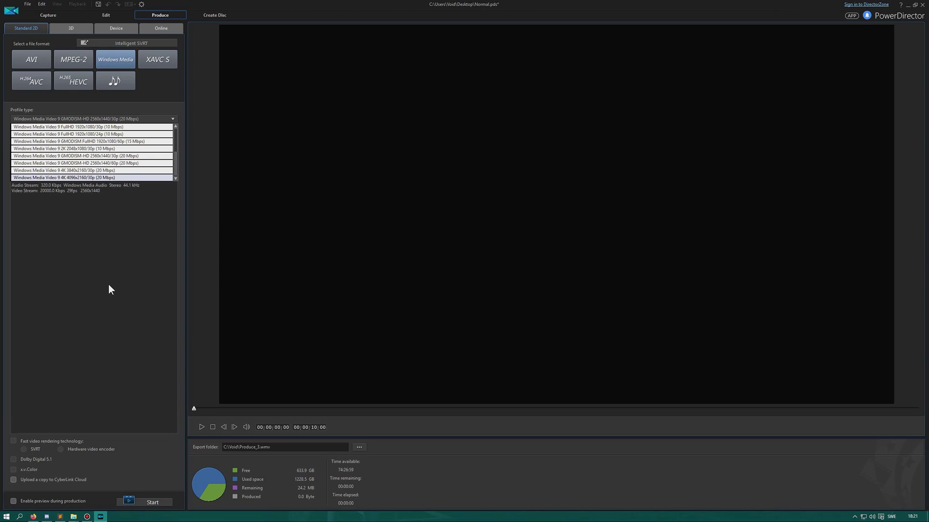
left_click(97, 253)
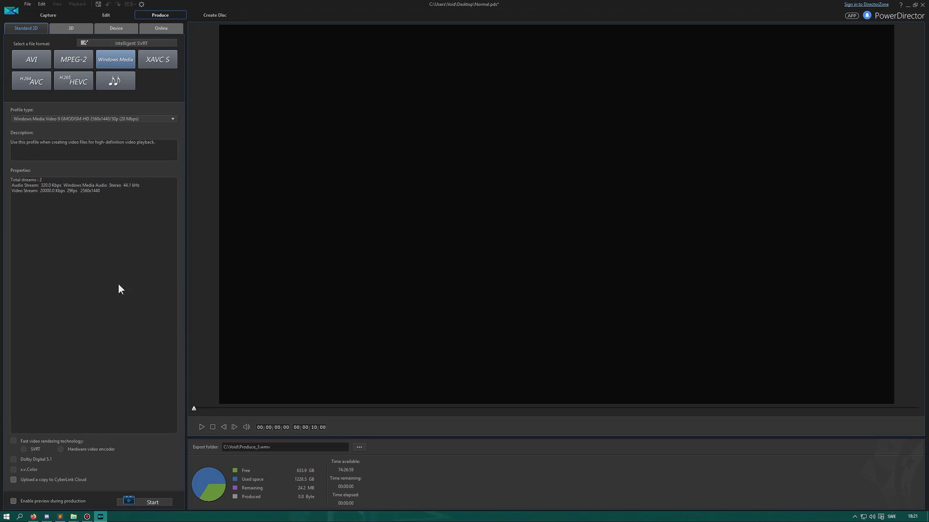
left_click(908, 6)
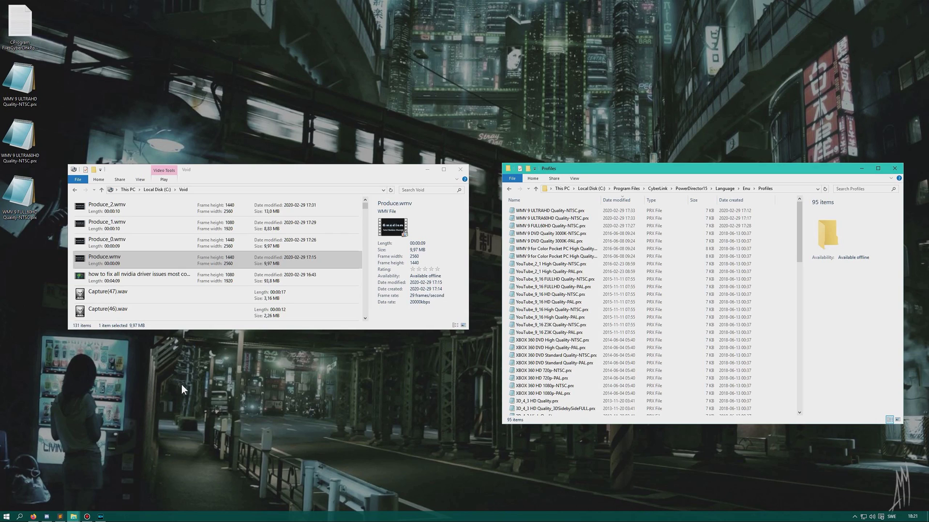
Step: Check Produce_2, Produce_1 and Produce_0.wmv details: 2560x1440, 29 frames/second, 20000 kbps
left_click(148, 204)
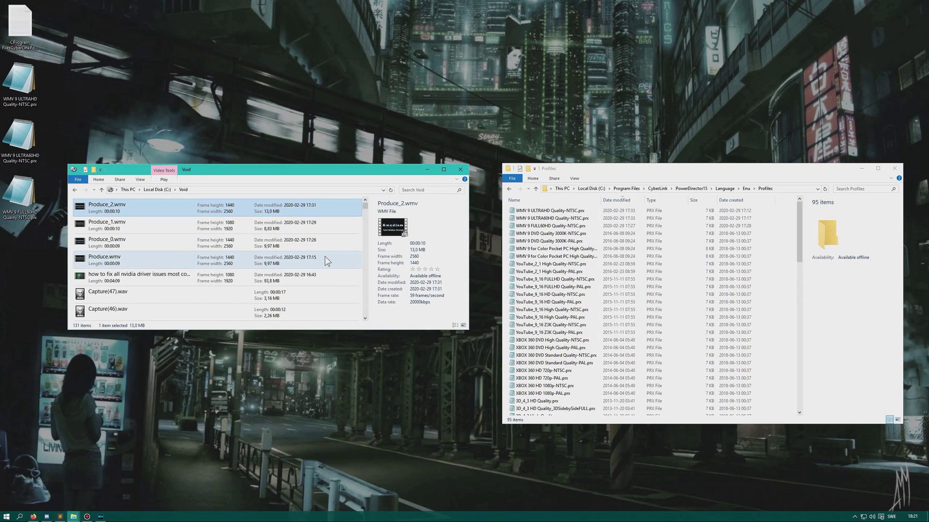
key("Down")
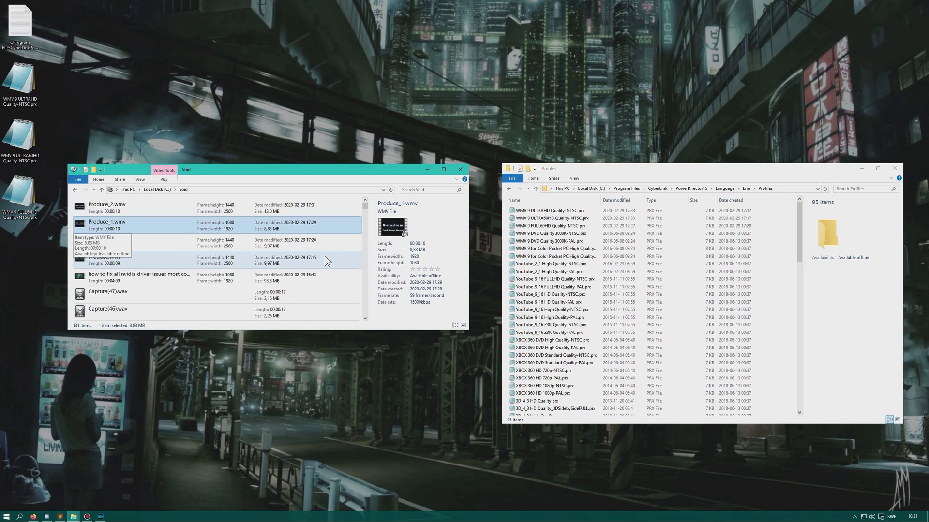
key("Down")
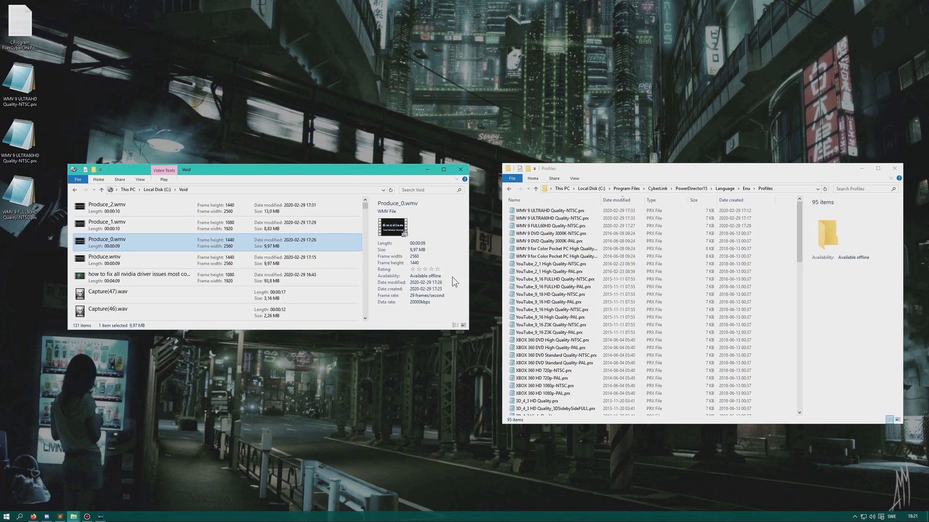
Step: Close the Void window, centre the Profiles window, and select the three desktop profile files
left_click(461, 173)
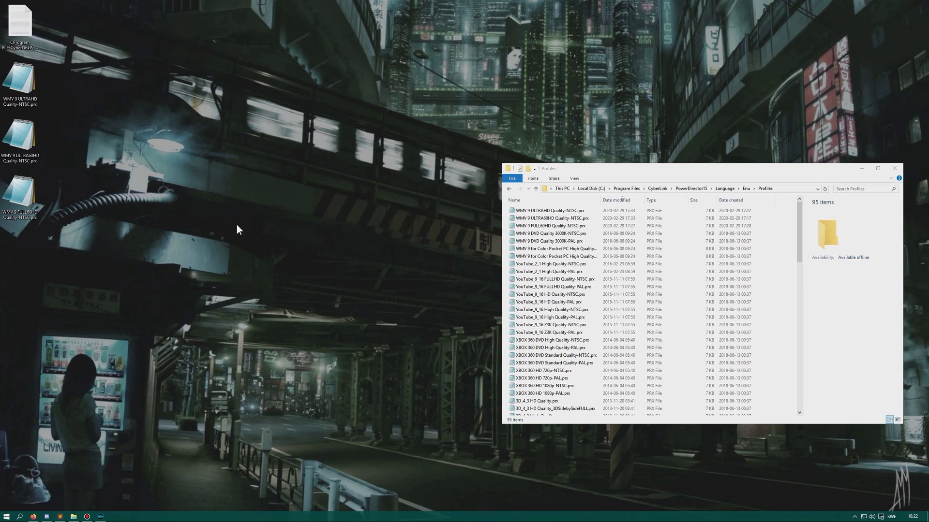
left_click_drag(675, 167, 441, 132)
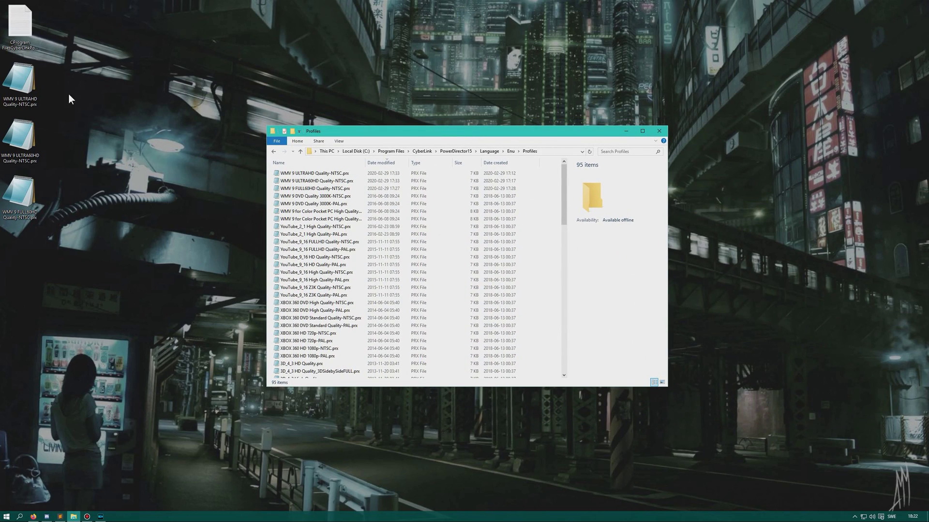
left_click_drag(77, 62, 60, 248)
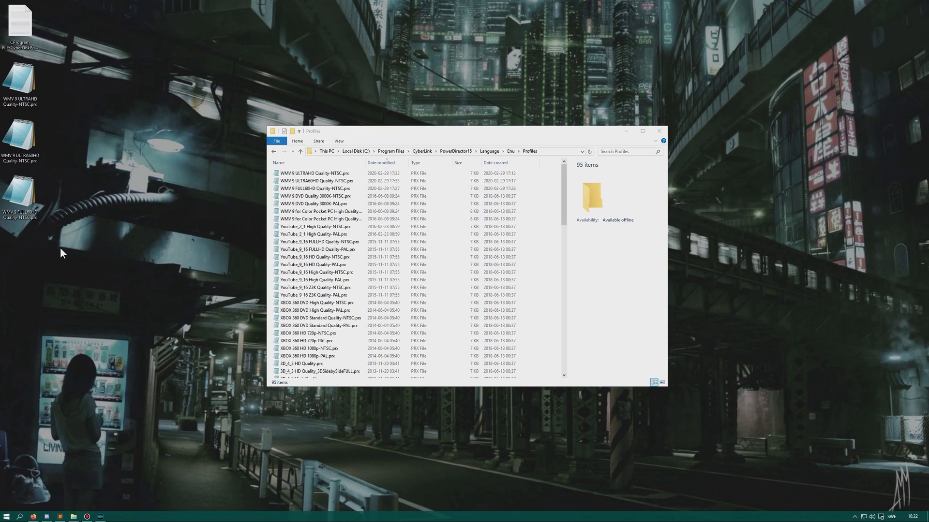